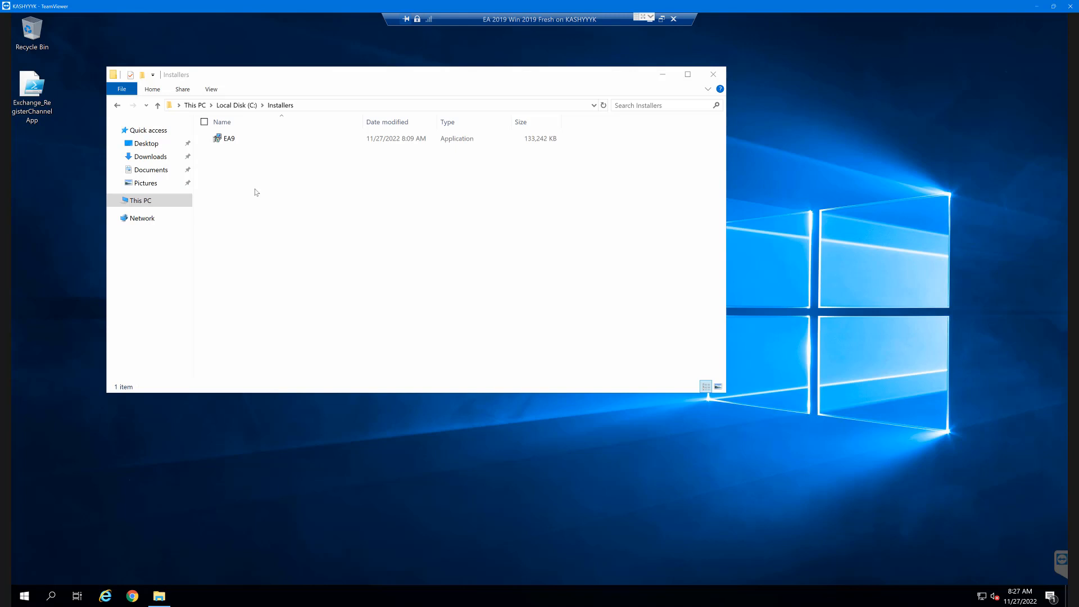
Step: Open Command Prompt with administrator rights
key(super)
text(command)
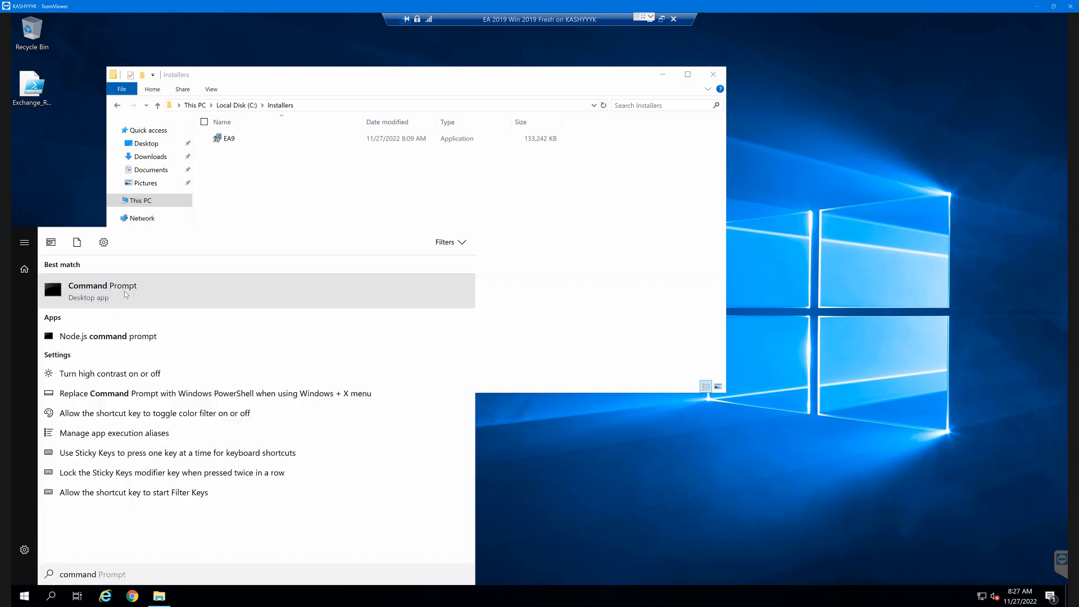
right_click(126, 293)
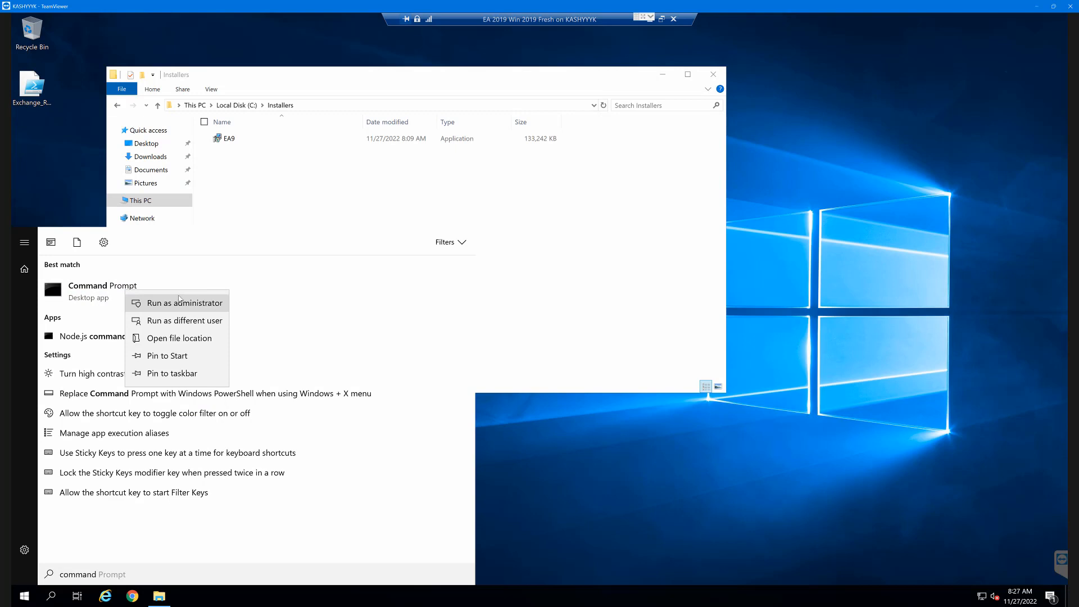
click(180, 299)
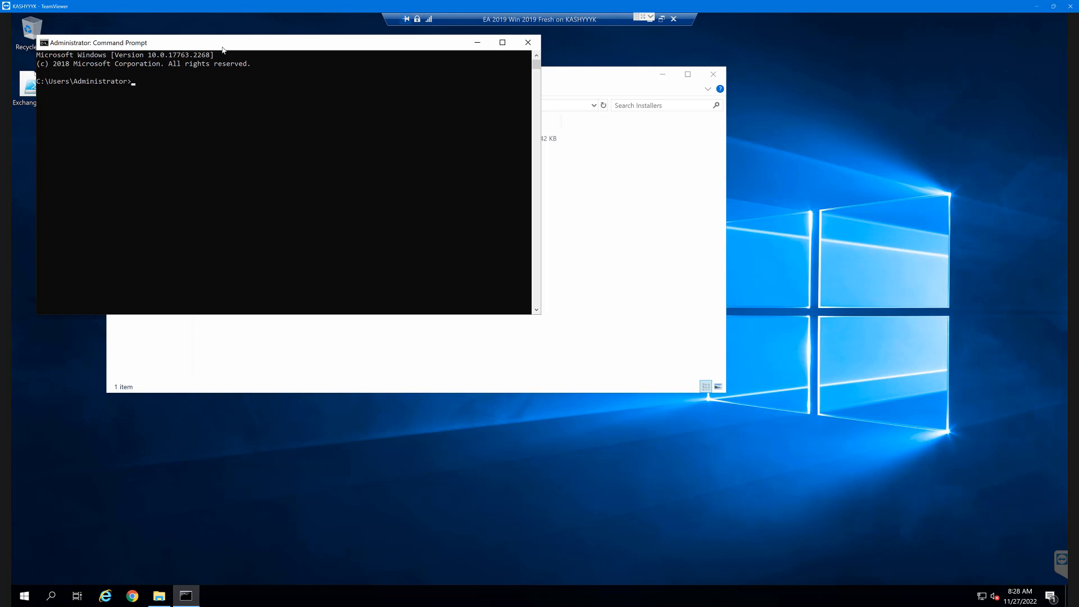
Step: List the contents of c:\installers and launch EA9.exe from there with the -a parameter
text(cd c:\installers)
key(Return)
text(dir)
key(Return)
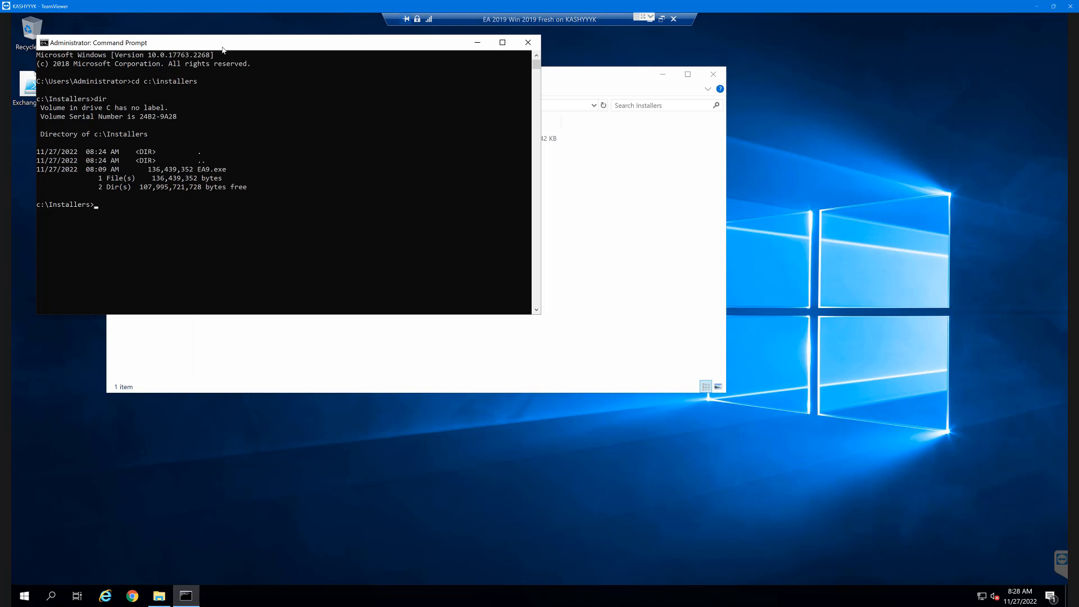
key(Tab)
text(-a)
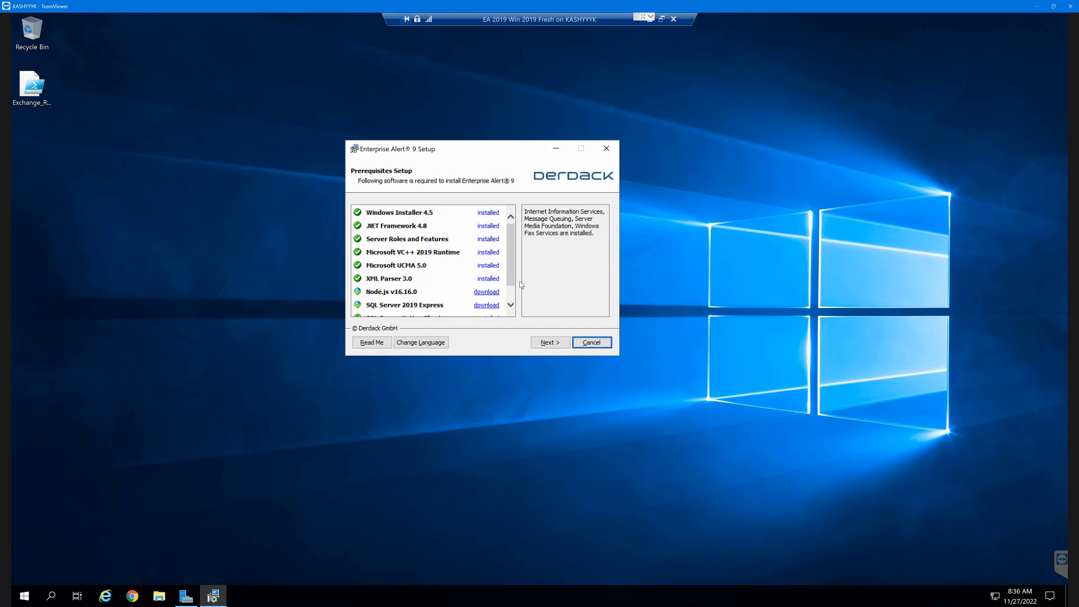
Step: Proceed past the prerequisites and run the background services as Local System and the web portal and APIs as Network Service
click(551, 344)
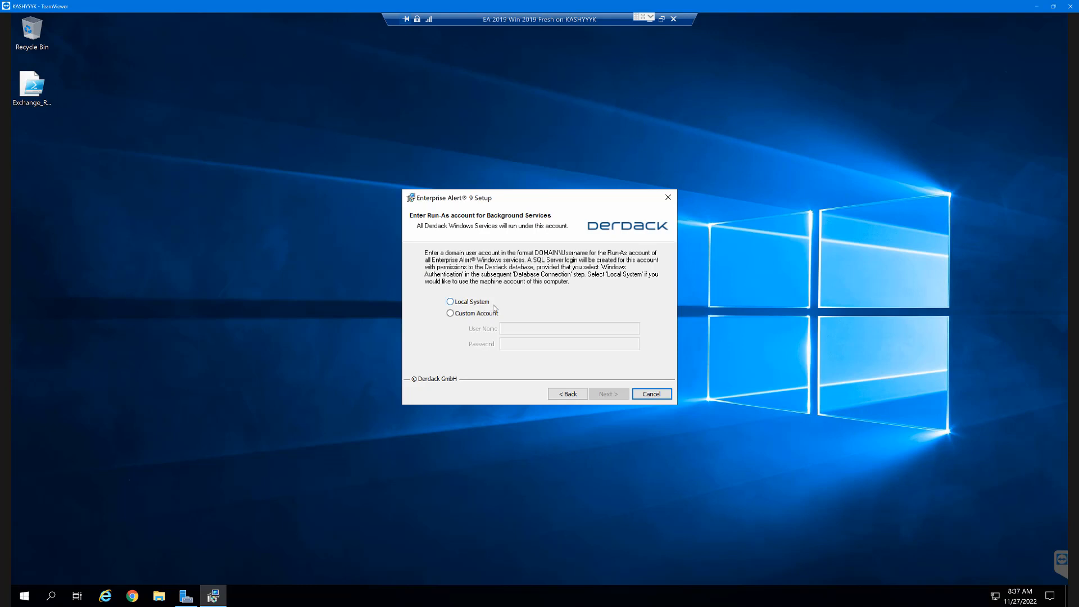
click(477, 301)
click(604, 396)
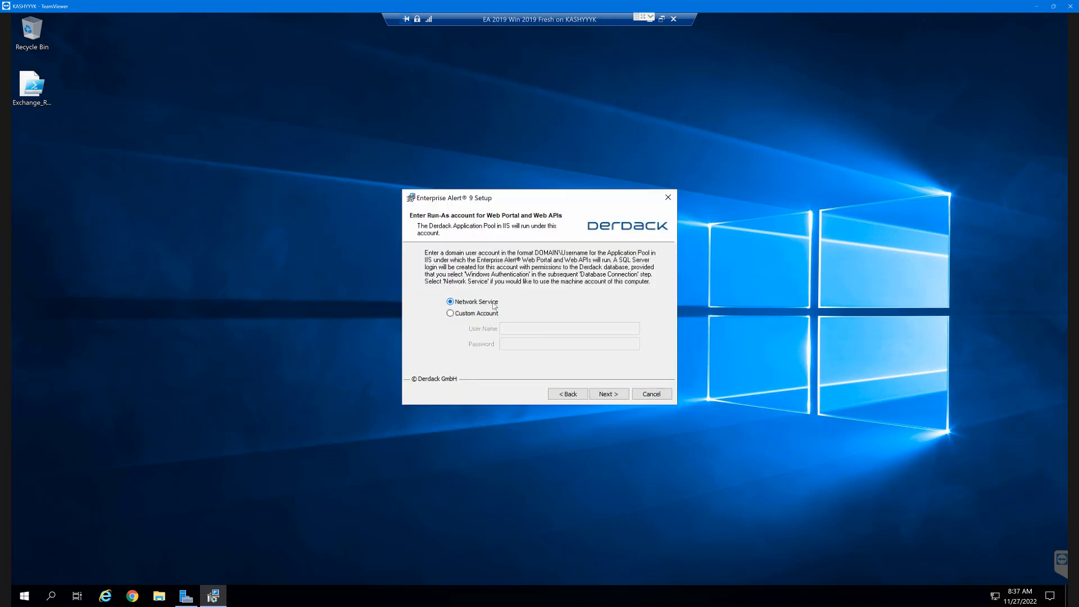
click(609, 394)
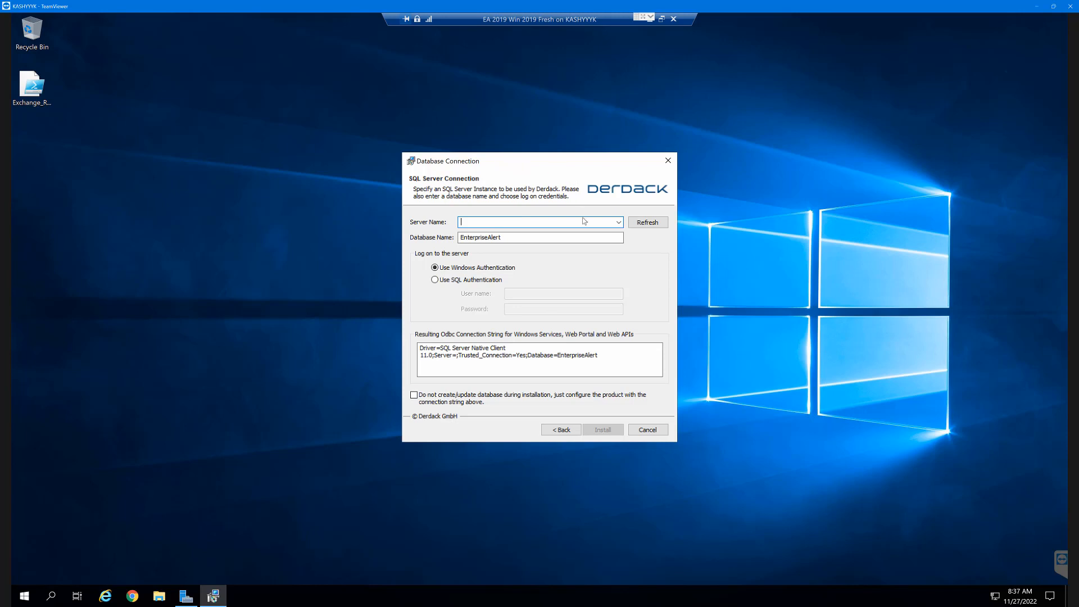
Step: Connect to WIN-2REJMI2K87R\ENTERPRISEALERT with Windows Authentication, disable creating or updating the EnterpriseAlert database, and start the installation
click(492, 235)
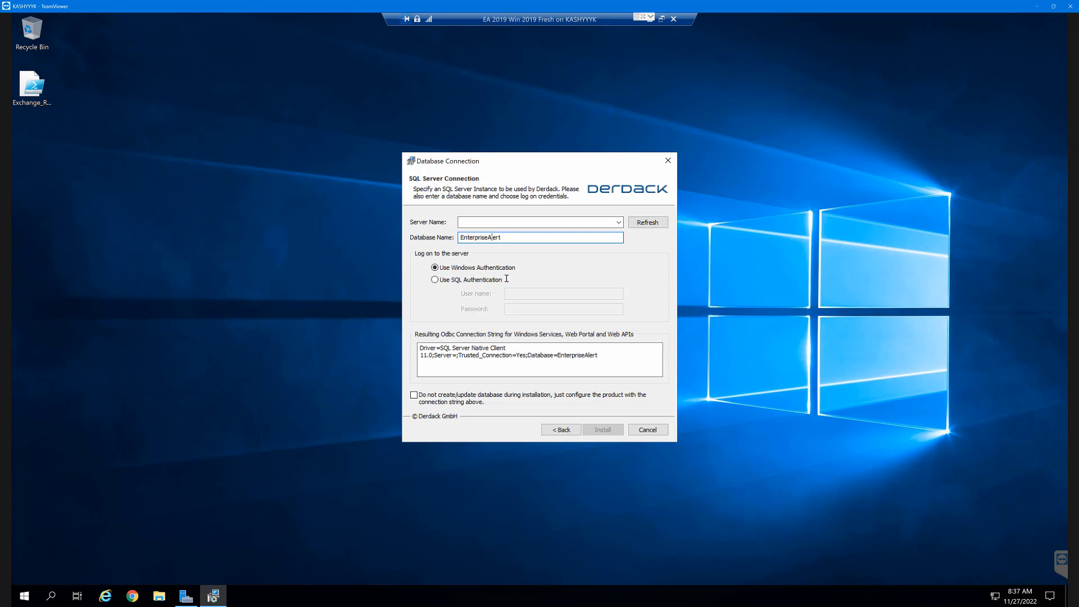
click(481, 281)
click(461, 269)
click(414, 395)
click(619, 222)
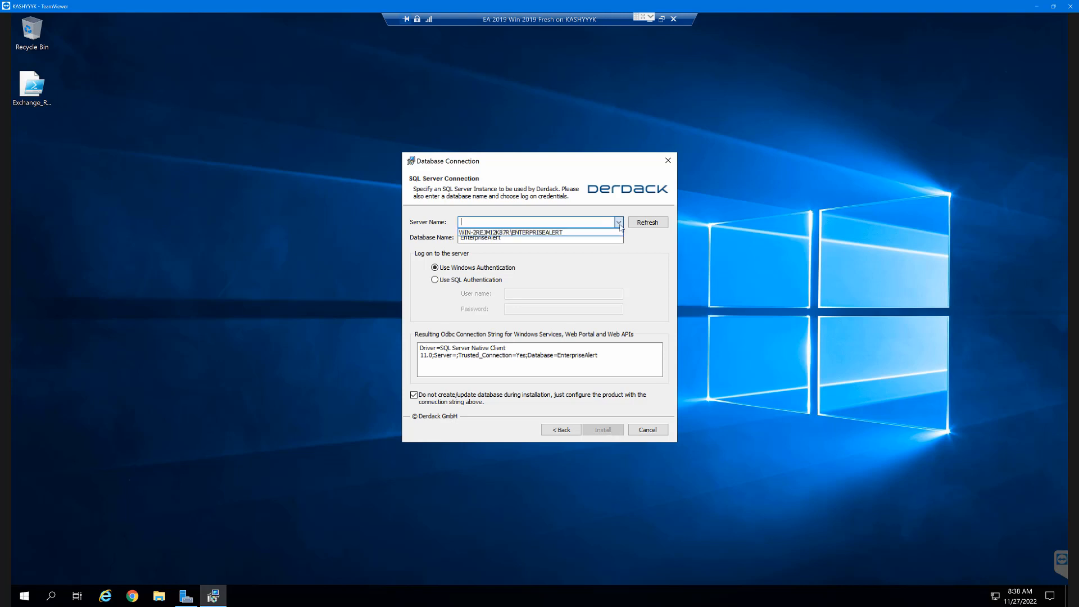
click(580, 232)
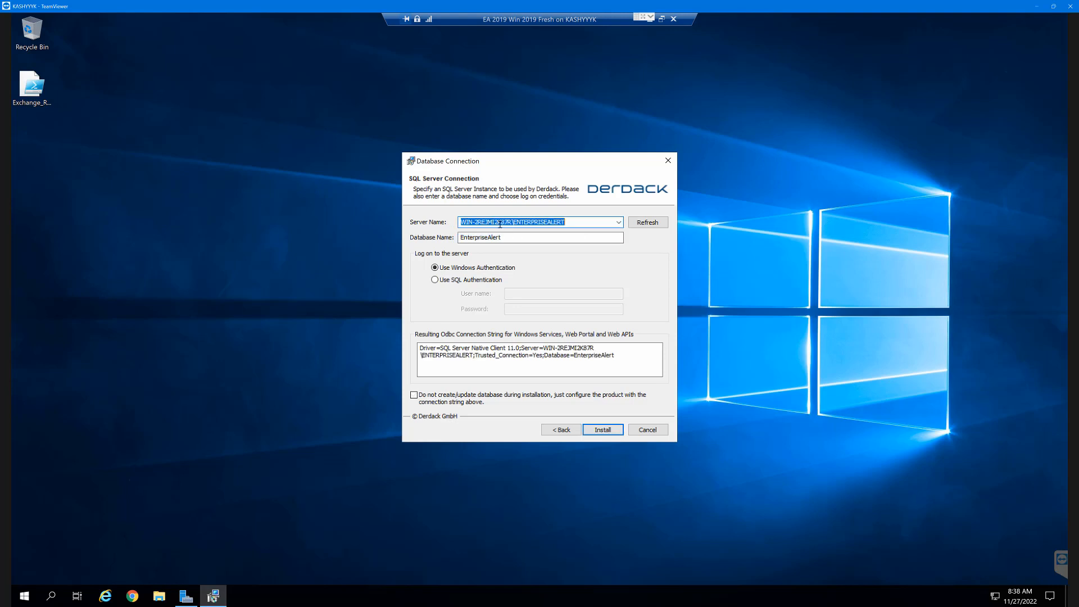
click(583, 404)
click(414, 395)
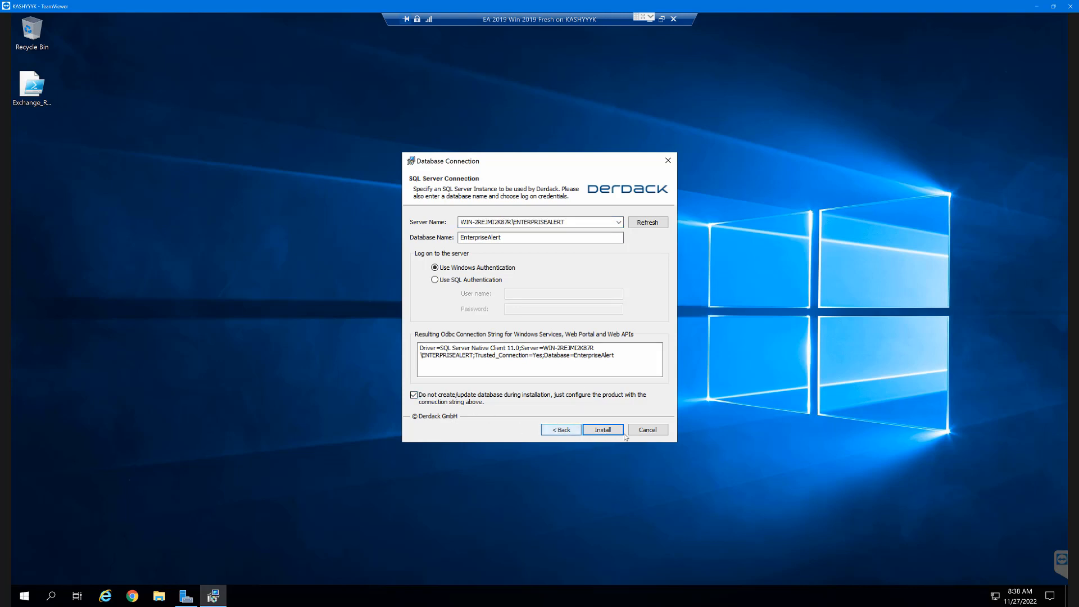
click(607, 430)
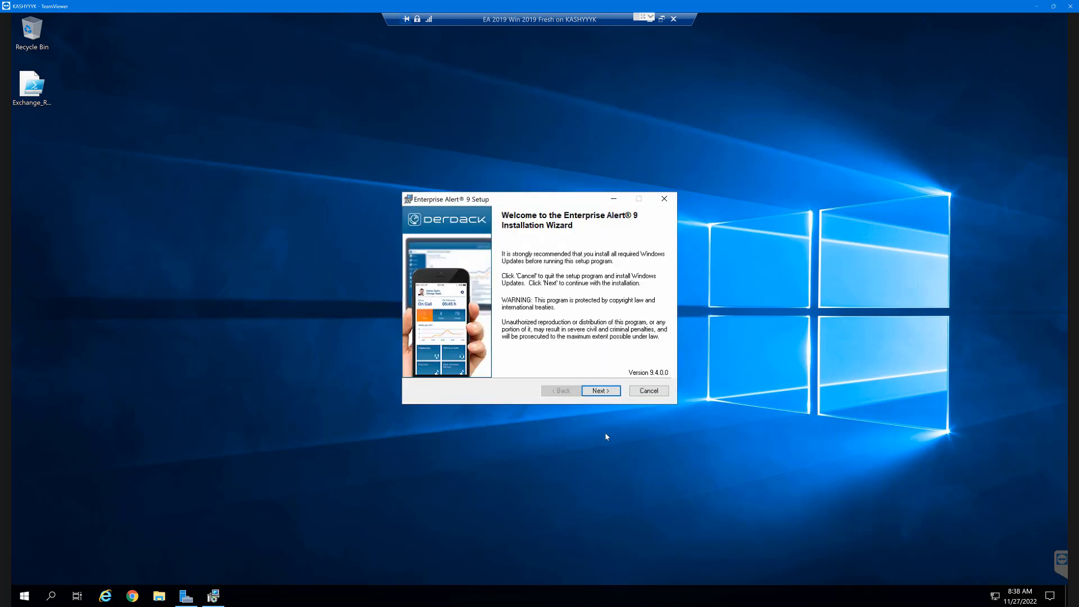
Step: Accept the license agreement and continue the setup with English documents and the Typical installation type
key(Return)
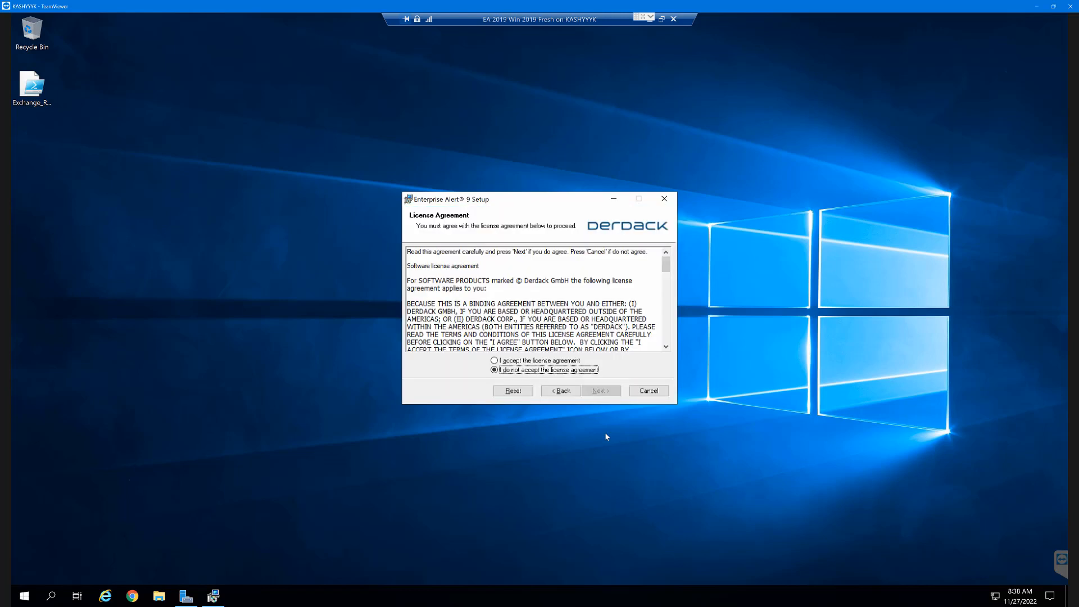
click(506, 360)
click(611, 392)
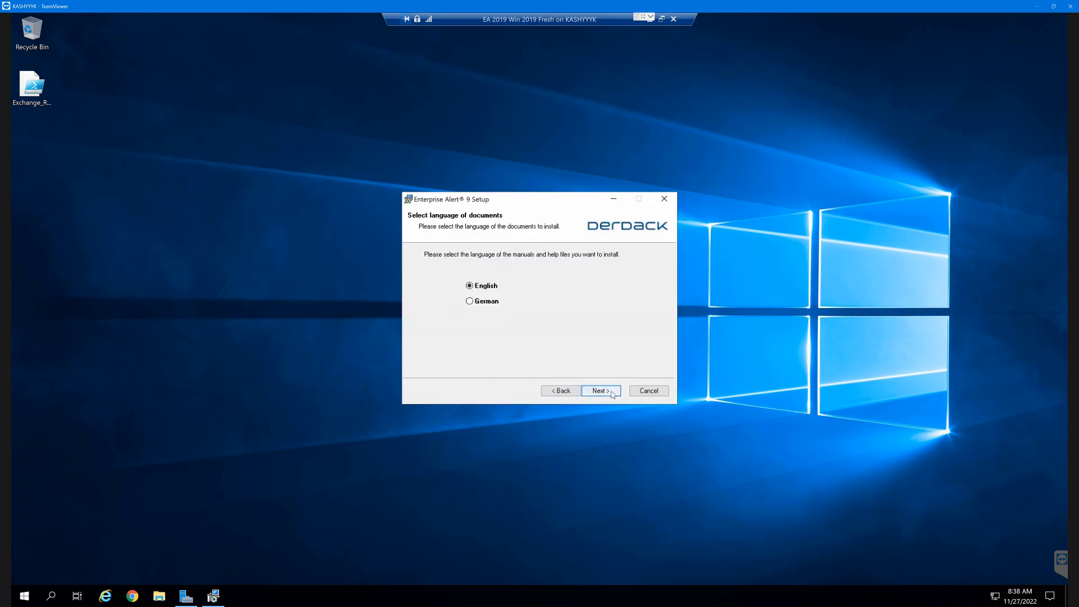
click(611, 391)
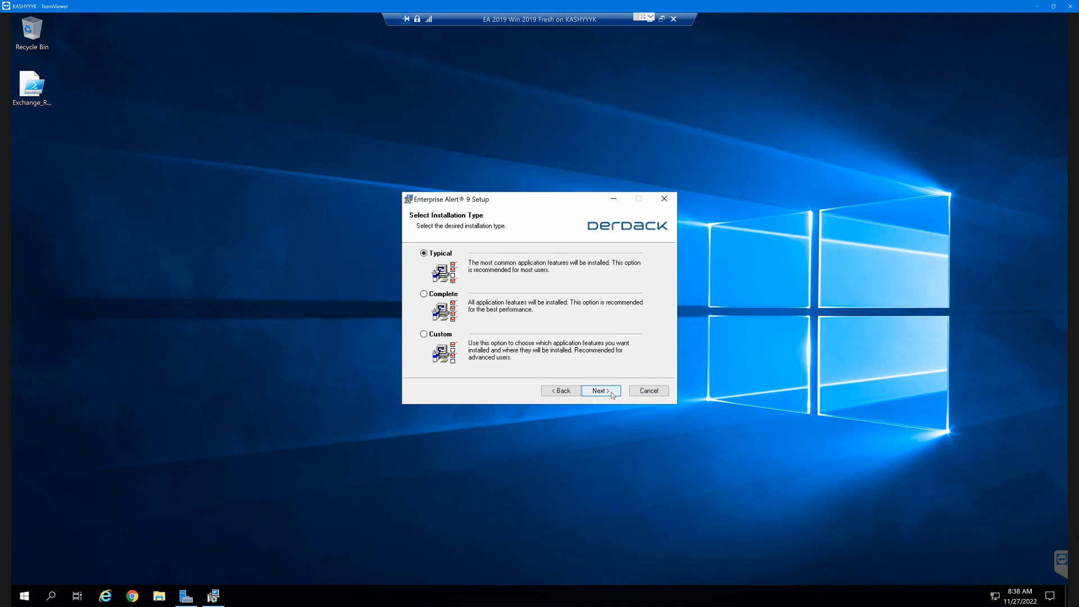
click(611, 393)
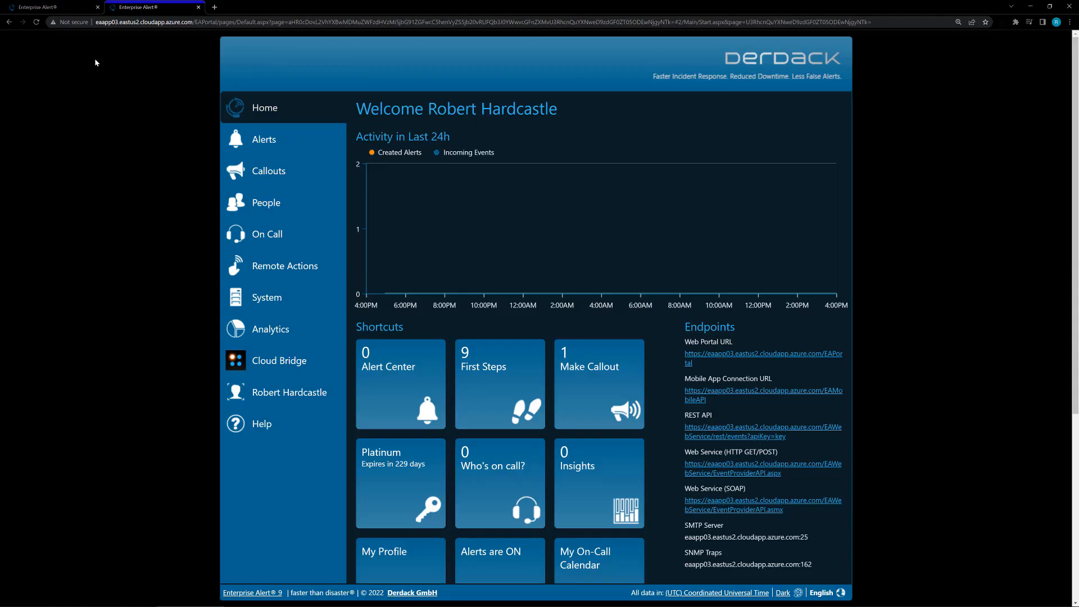
Step: Compare the Enterprise Alert web portals of the two nodes, eatest and eaapp03, ending on the eatest portal
click(71, 9)
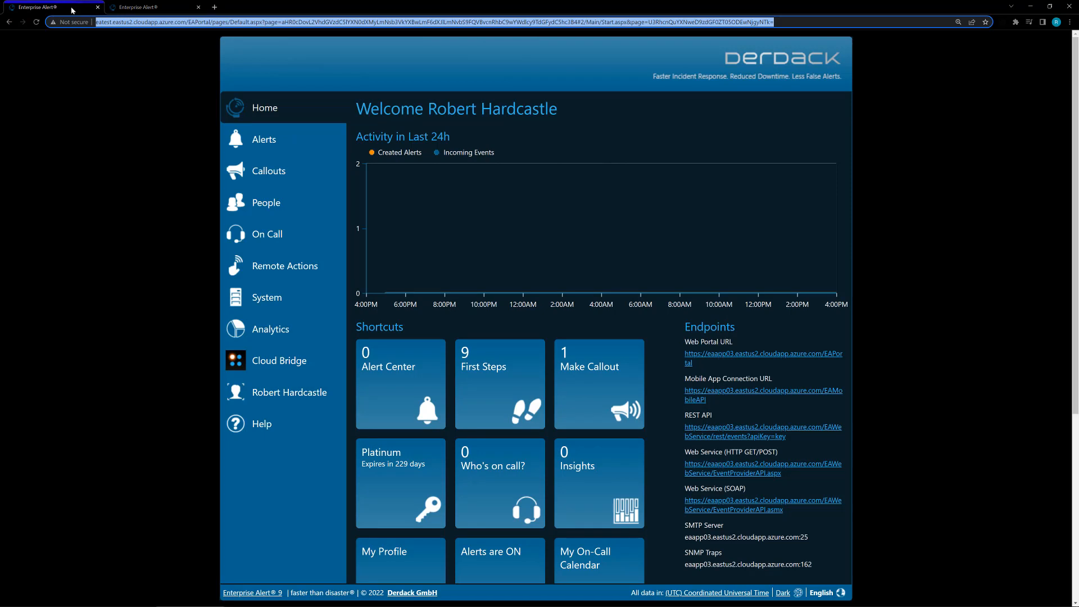
click(65, 150)
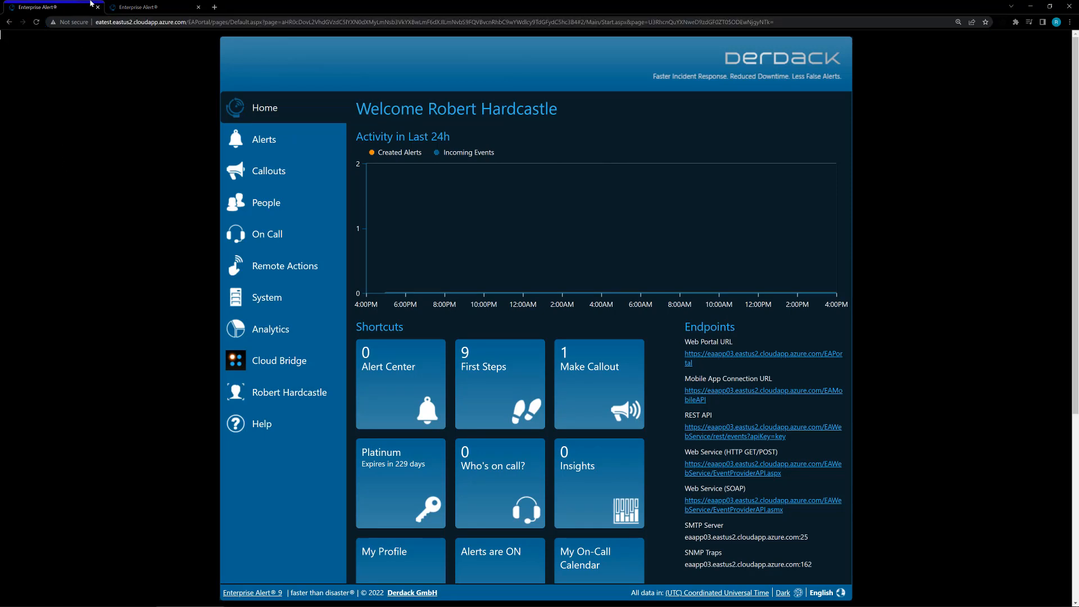
click(154, 4)
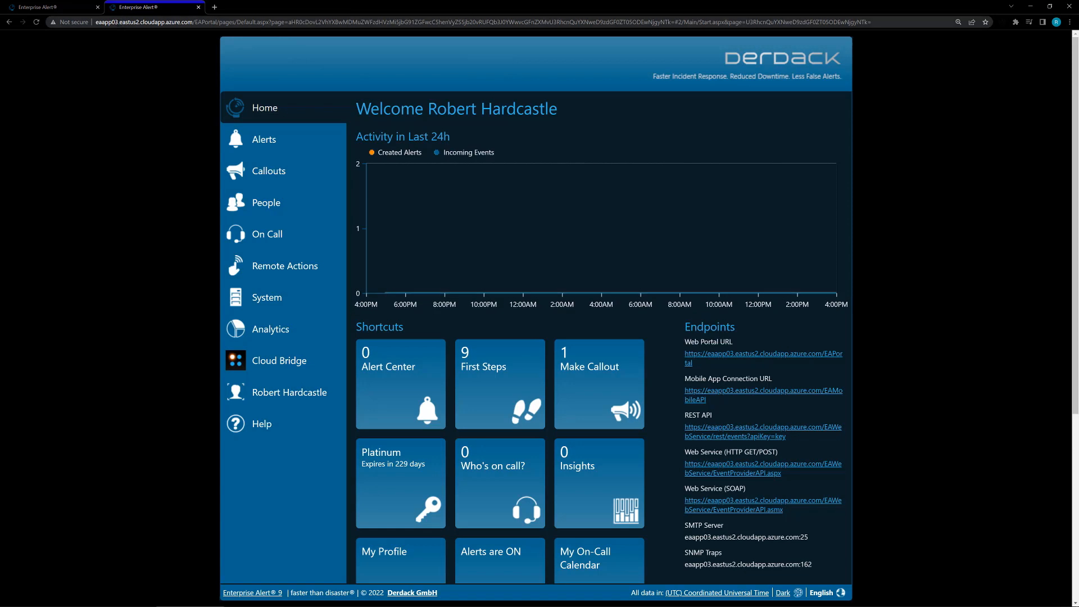
click(67, 6)
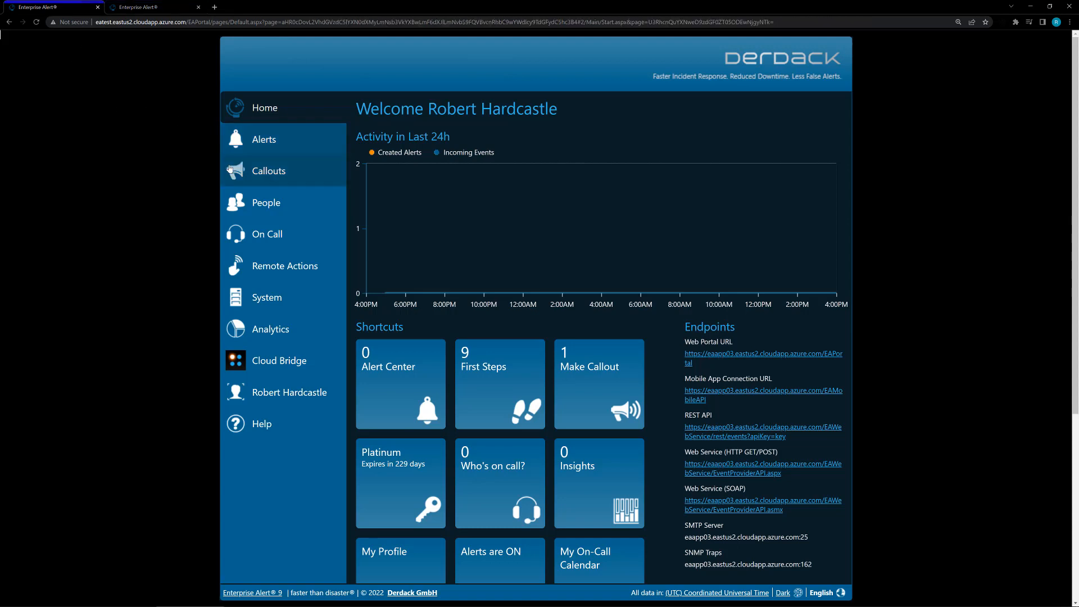
Step: Open the system's High Availability settings and check the options for Connectivity of Passive Node
click(275, 302)
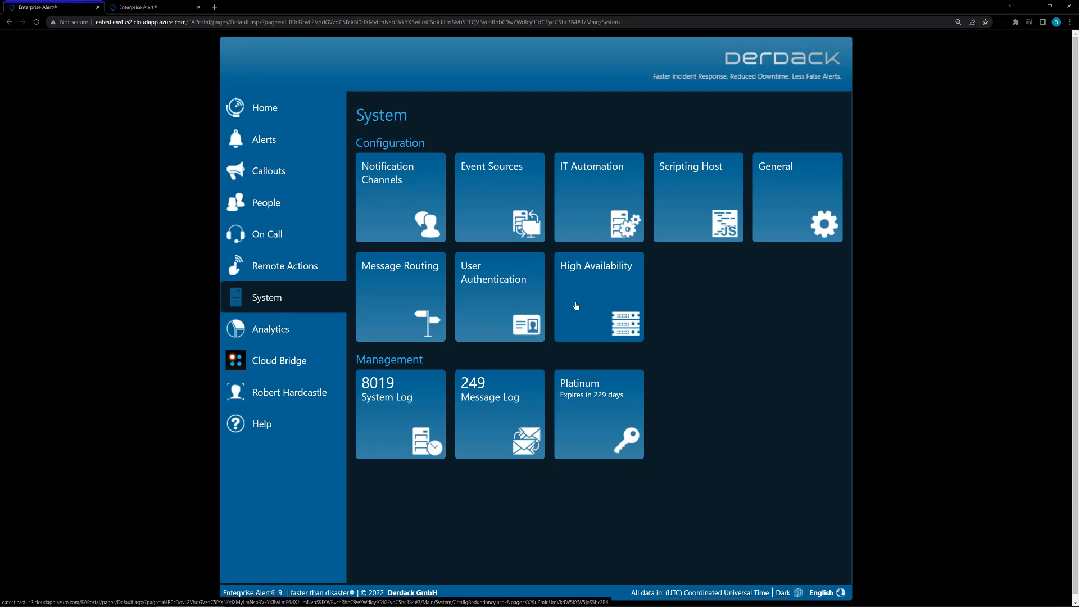
click(575, 305)
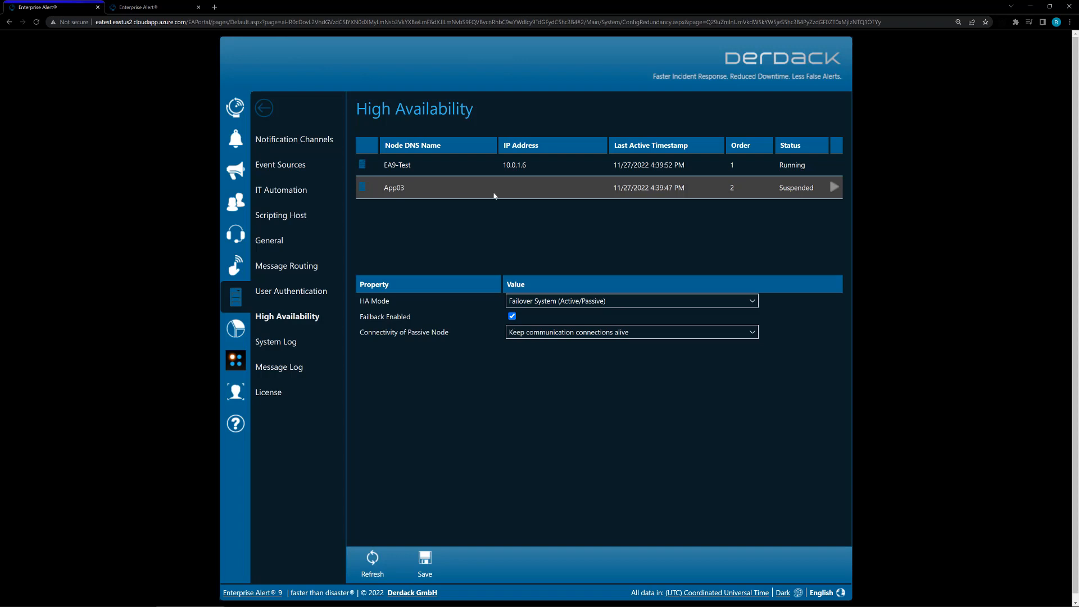
click(436, 173)
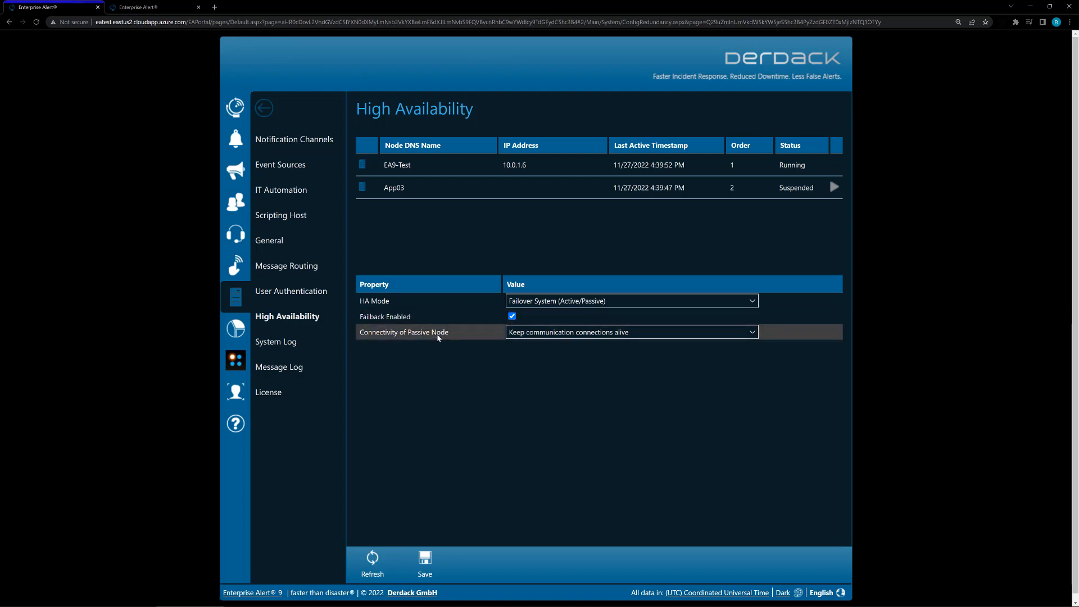
click(696, 334)
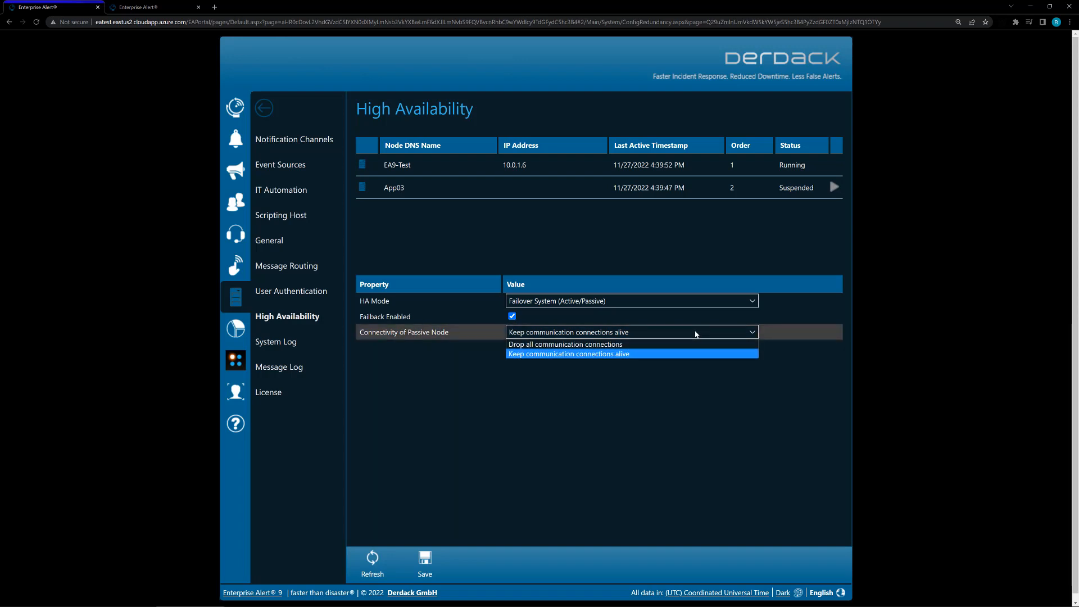
click(615, 370)
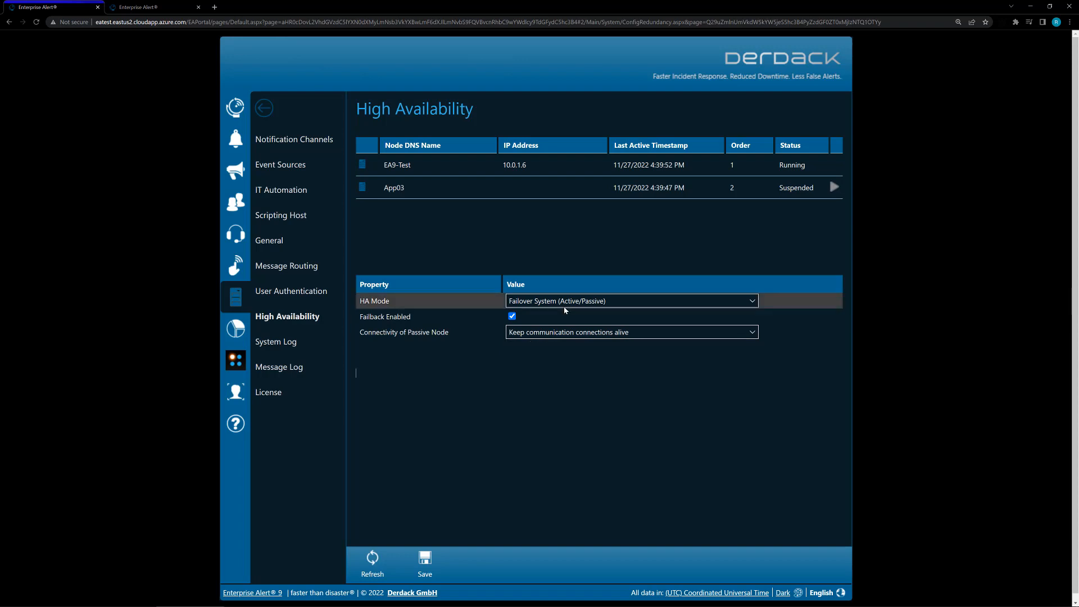
Step: Try the HA modes Node Cluster (Active/Active) and Failover System with Source and Channel Clustering
click(564, 306)
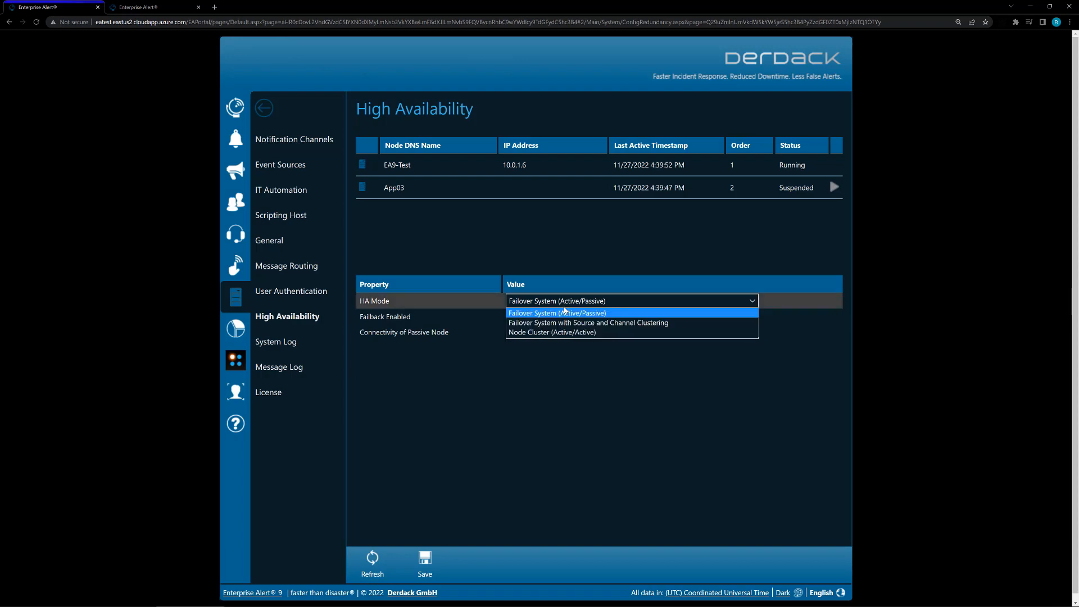
click(652, 332)
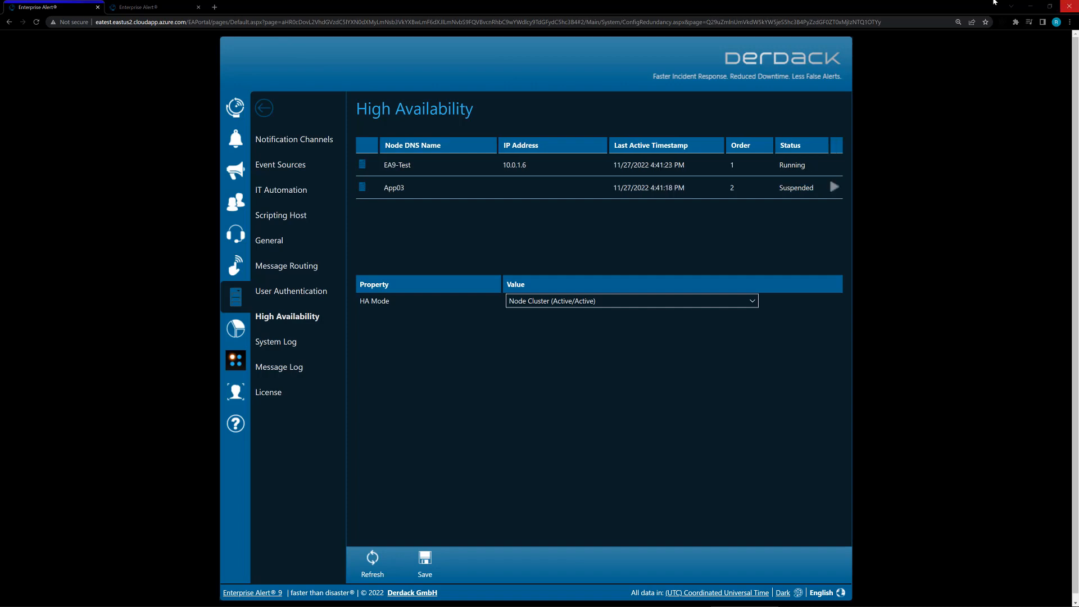
click(674, 301)
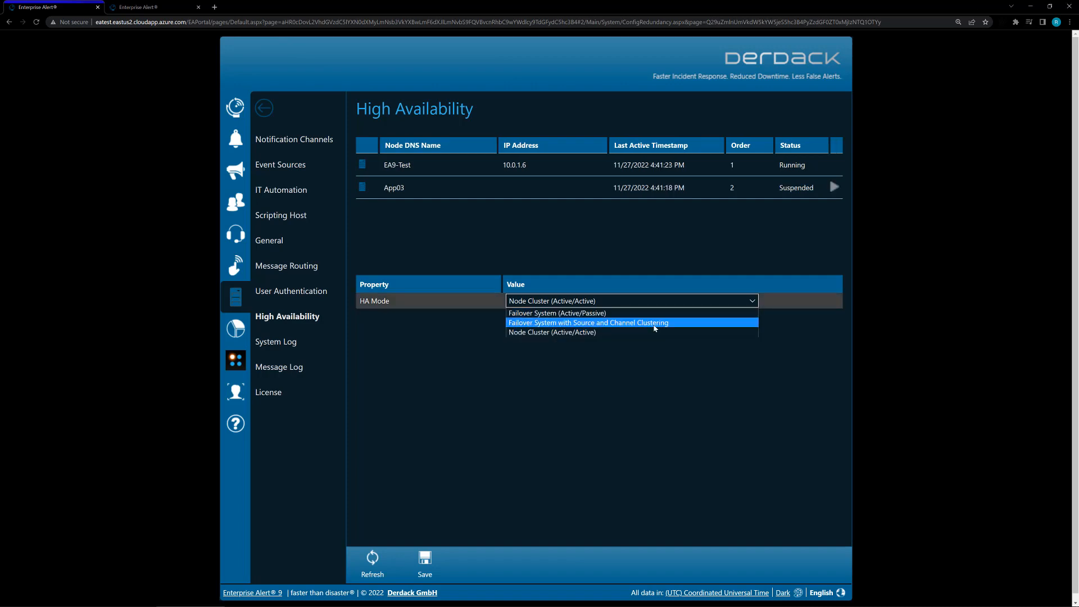
click(654, 323)
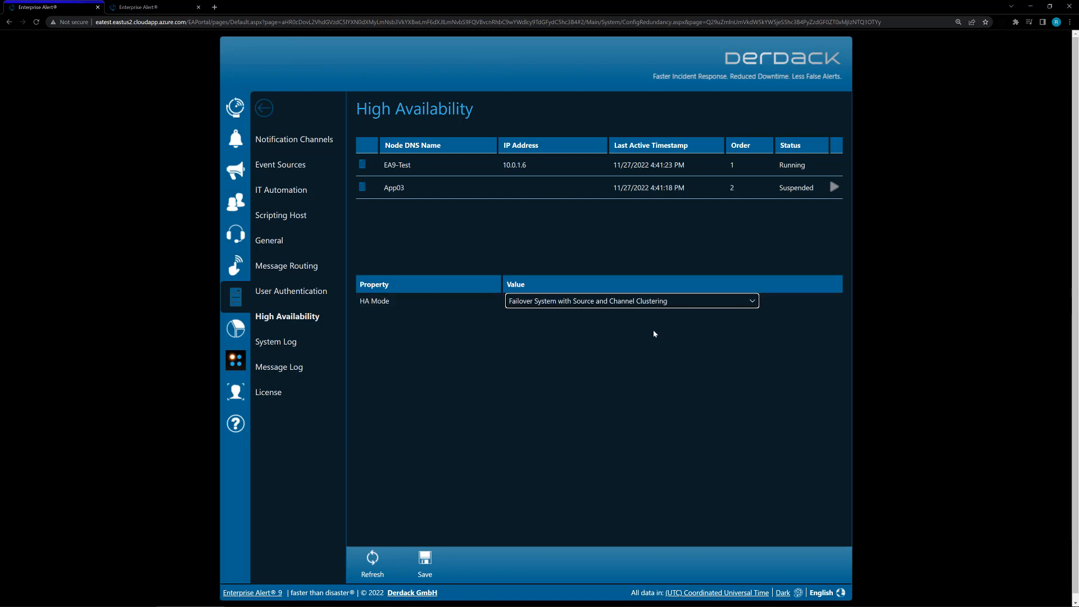
click(693, 303)
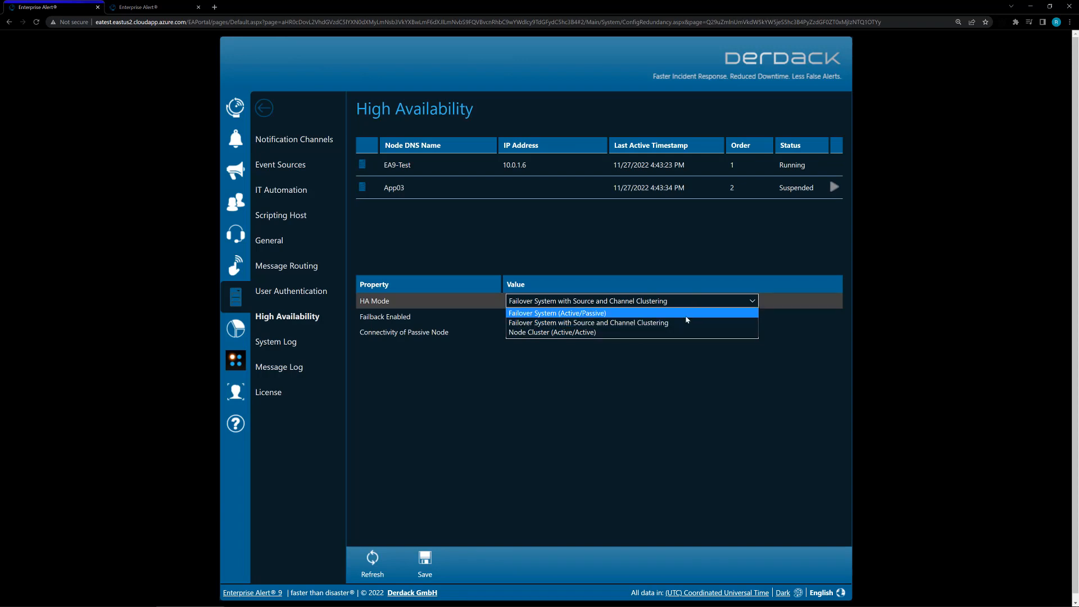
click(700, 435)
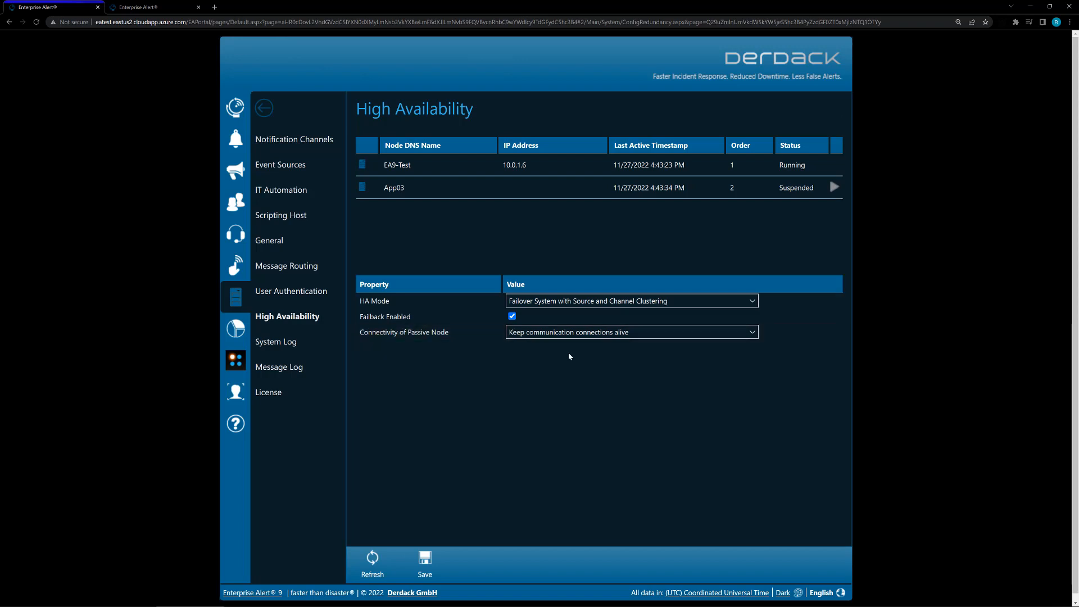
Step: Set the HA mode to Failover System (Active/Passive) and try to start the suspended App03 node
click(555, 301)
click(555, 313)
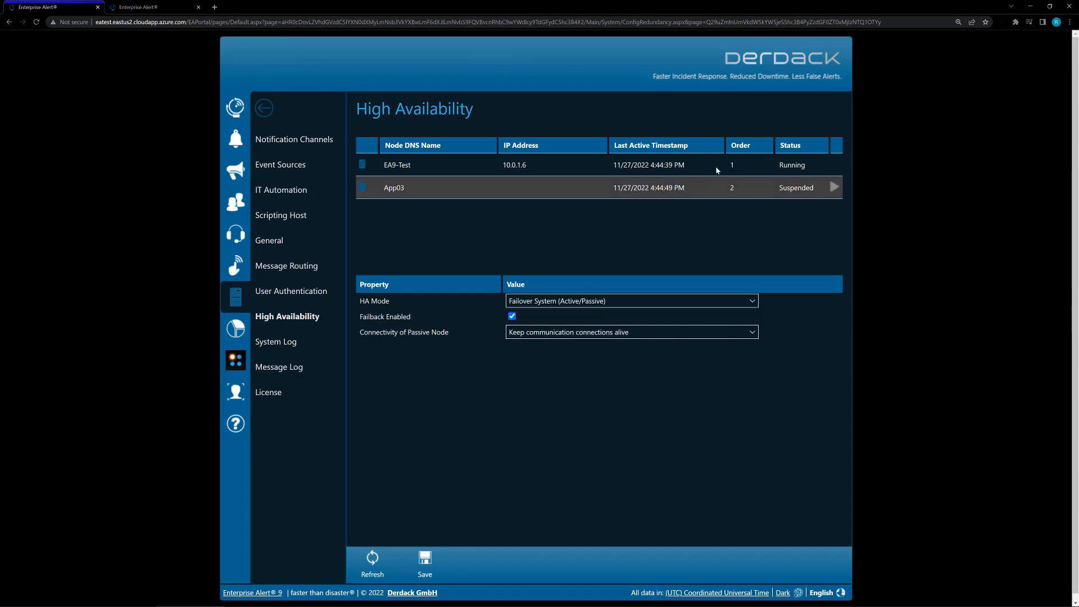
click(834, 192)
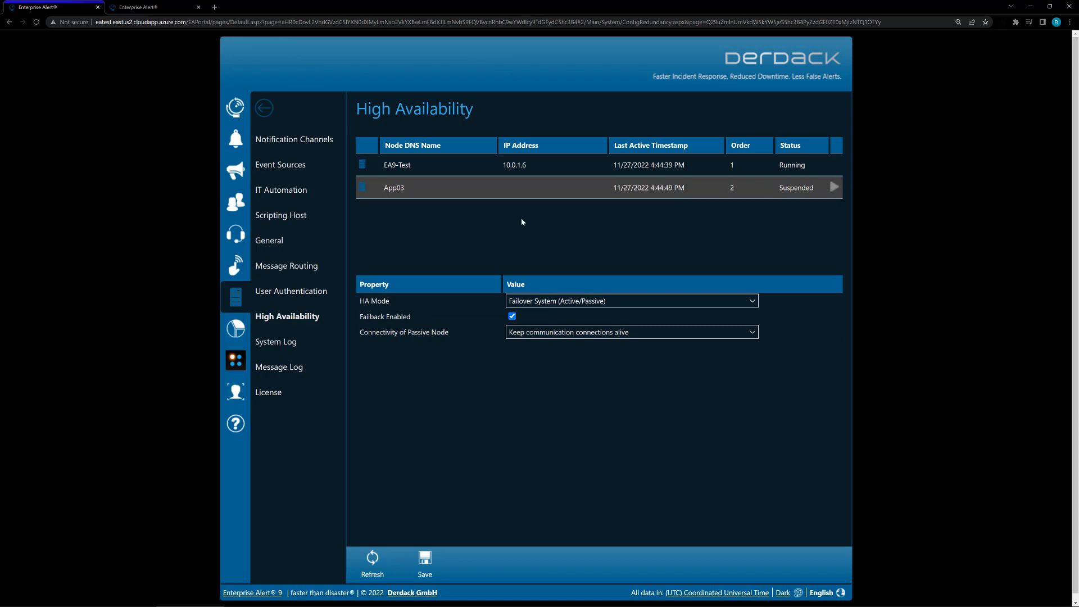